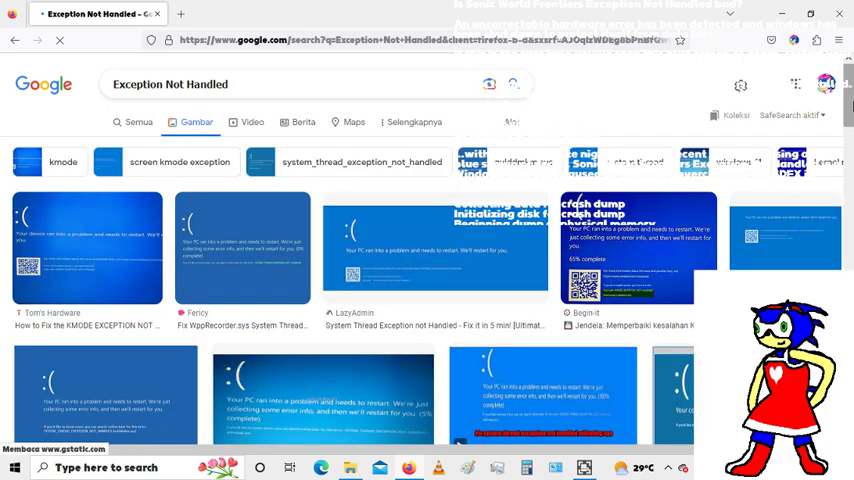
{"action": "scroll", "coordinate": [427, 250], "scroll_direction": "down", "scroll_amount": 2}
{"action": "scroll", "coordinate": [427, 250], "scroll_direction": "down", "scroll_amount": 2}
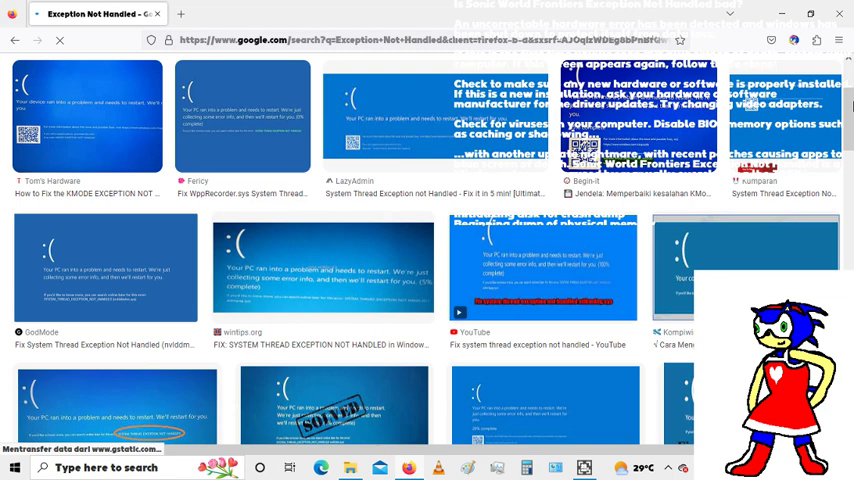
{"action": "scroll", "coordinate": [427, 250], "scroll_direction": "down", "scroll_amount": 1}
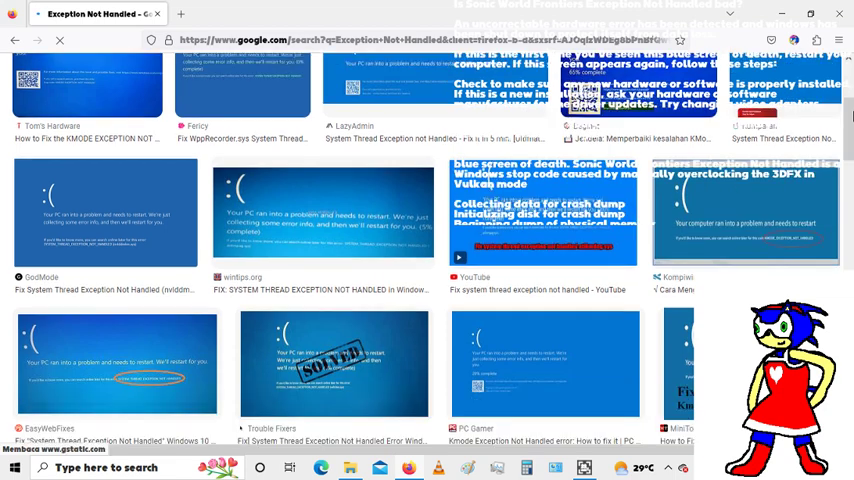
{"action": "scroll", "coordinate": [427, 250], "scroll_direction": "up", "scroll_amount": 1}
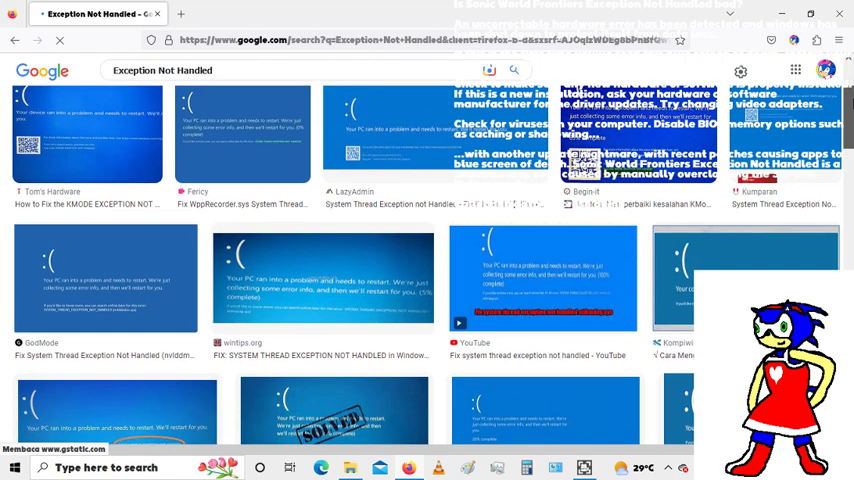